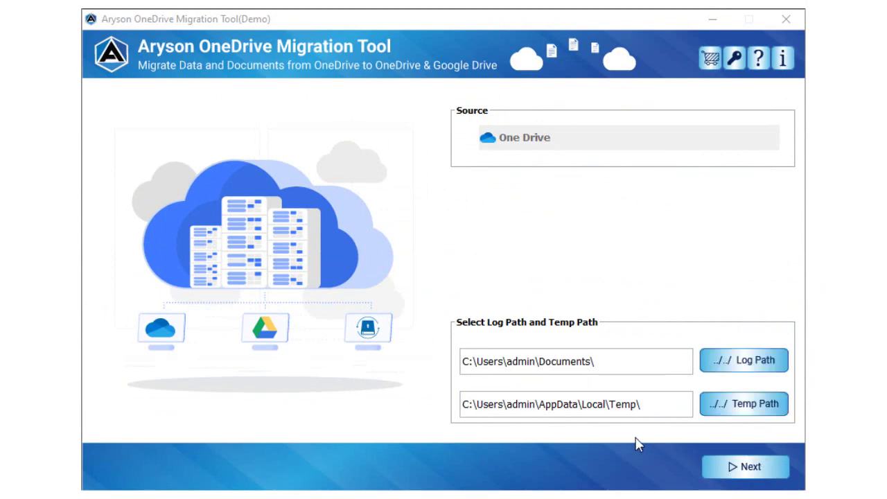
- Authenticate the OneDrive source account with the default log and temp paths, and continue with that account
click(752, 468)
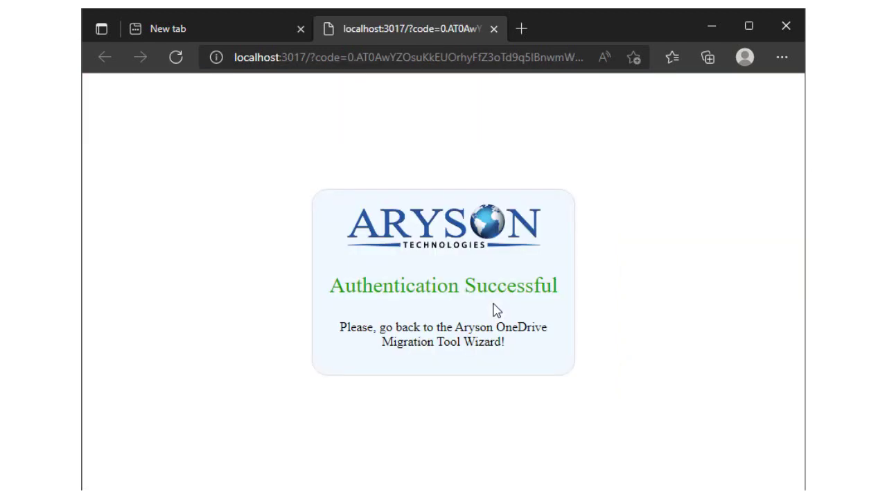
click(712, 27)
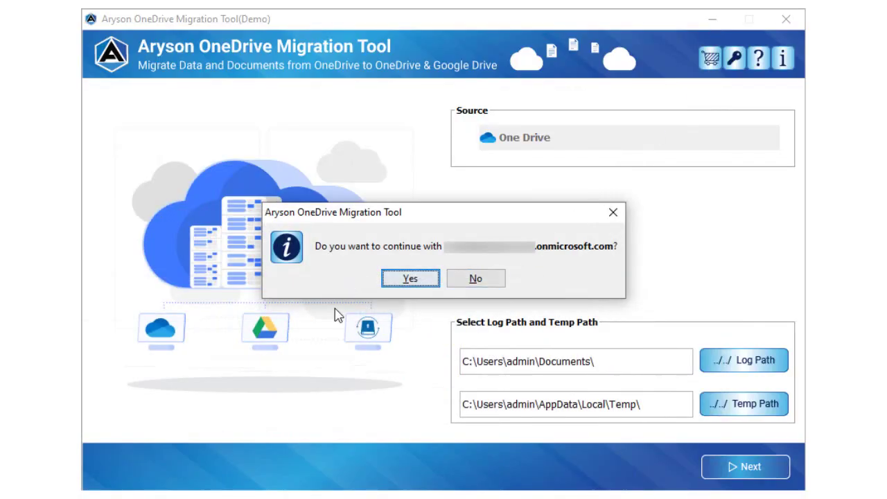
click(410, 280)
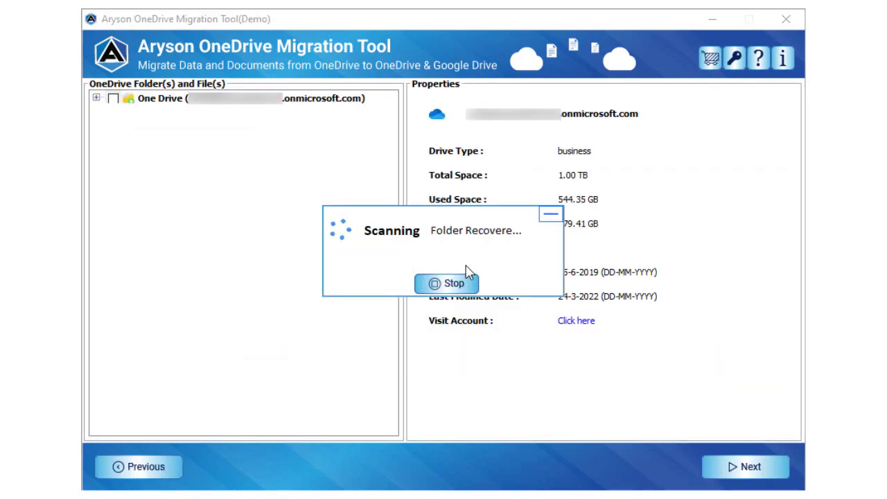
- Stop the OneDrive folder scan and choose only the "database file" folder for migration
click(448, 289)
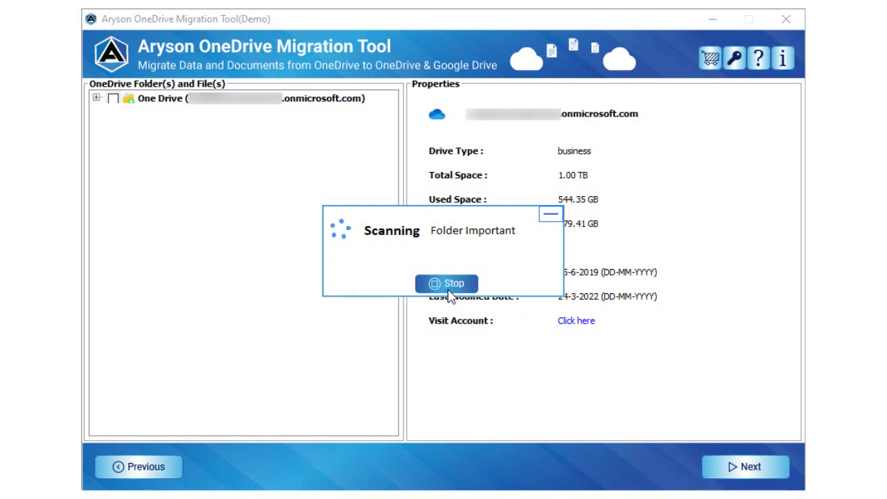
click(427, 282)
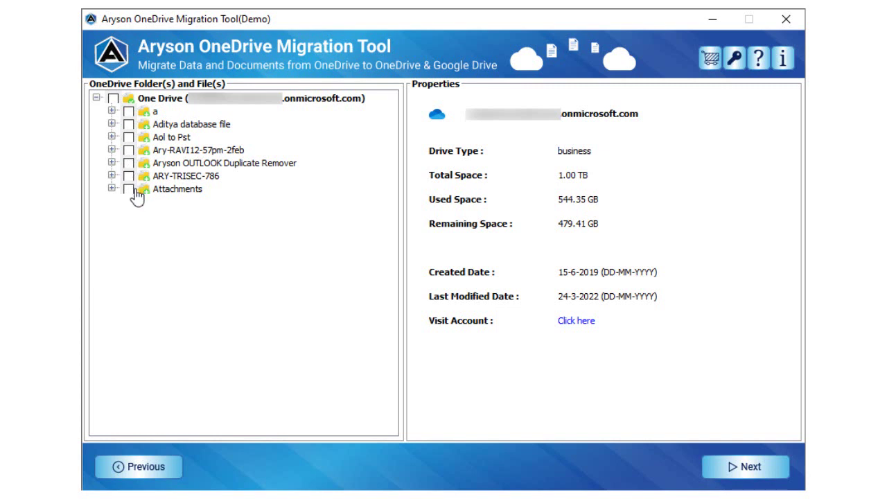
click(128, 126)
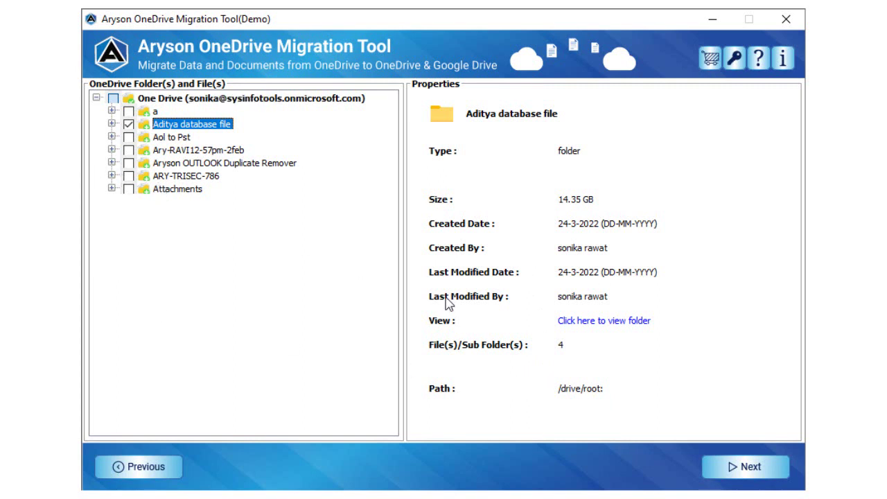
click(731, 468)
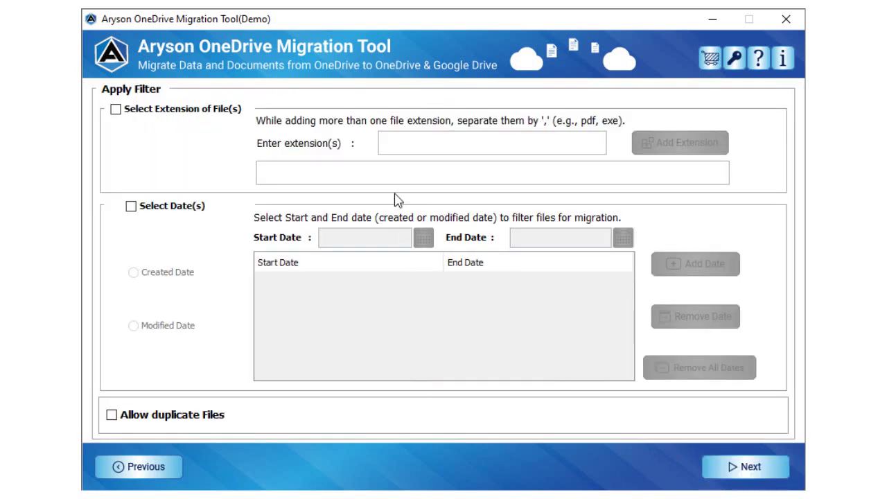
- Enable the file extension filter and add the pdf and pst extensions to it
click(116, 109)
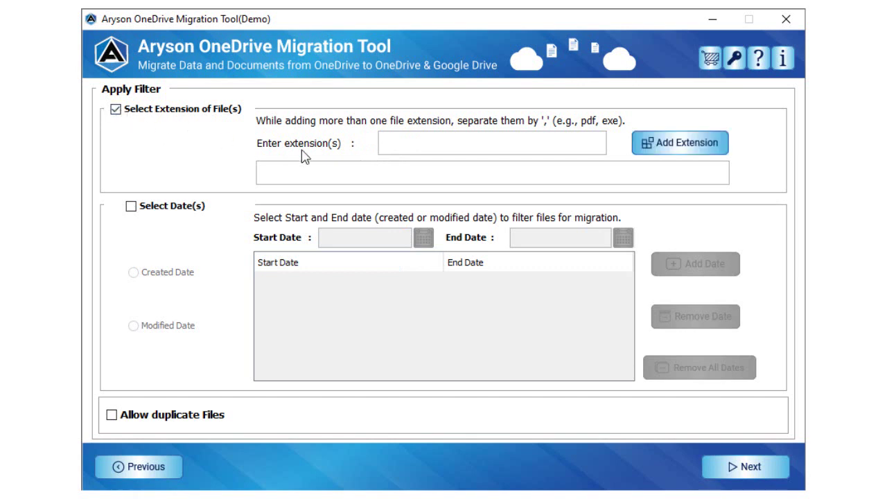
click(411, 146)
text(pdf,pst)
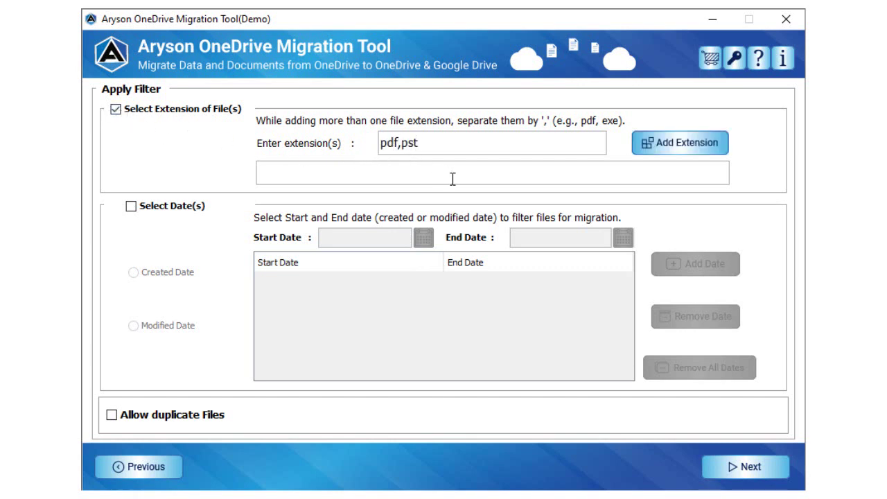
click(653, 152)
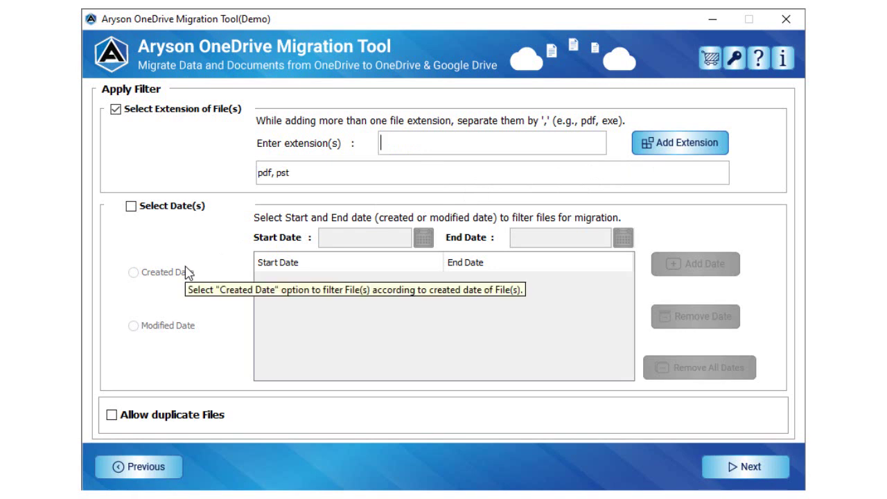
click(131, 206)
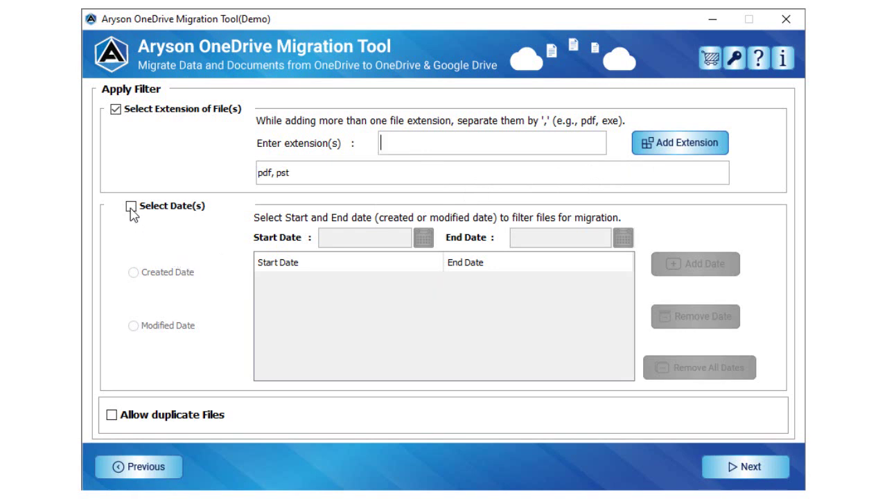
click(422, 237)
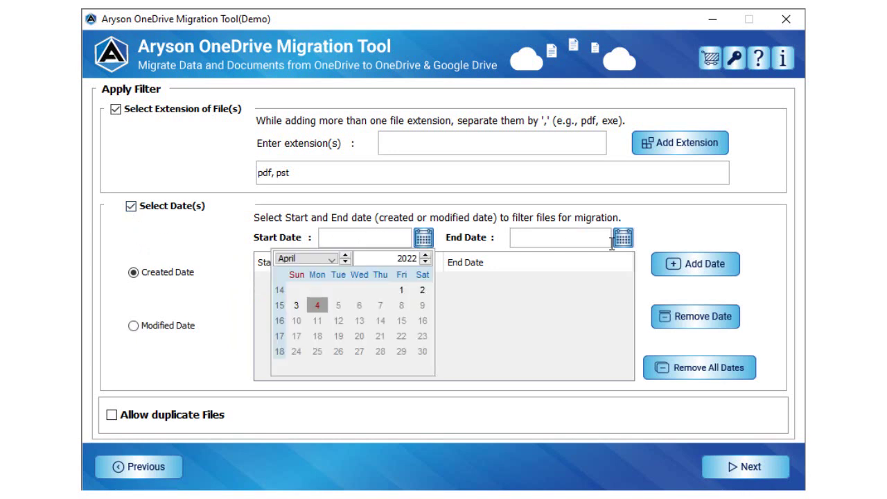
click(624, 239)
click(624, 239)
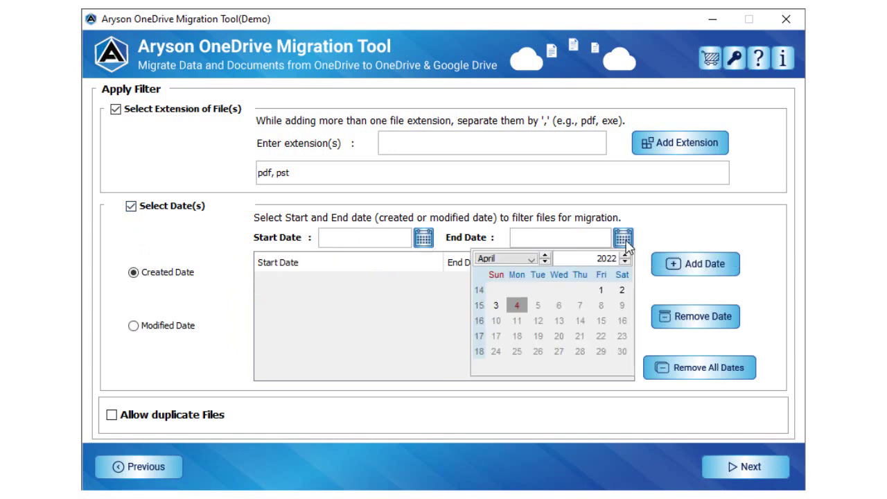
click(624, 240)
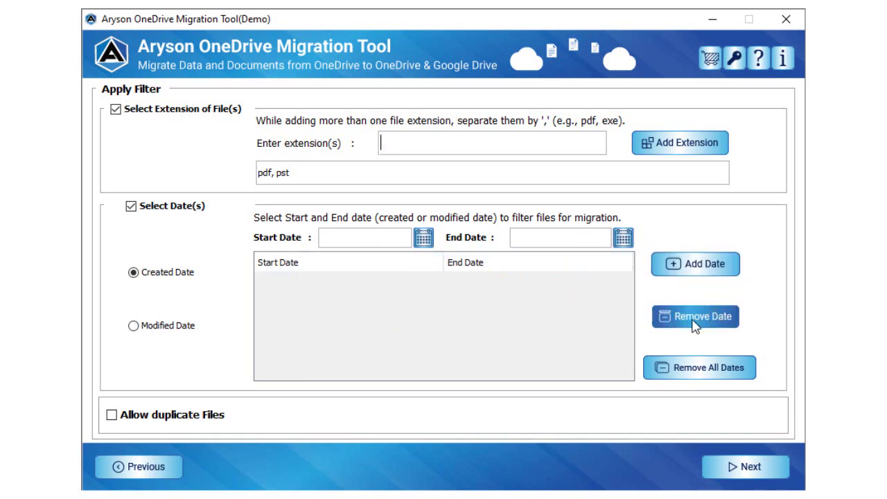
click(134, 327)
click(134, 272)
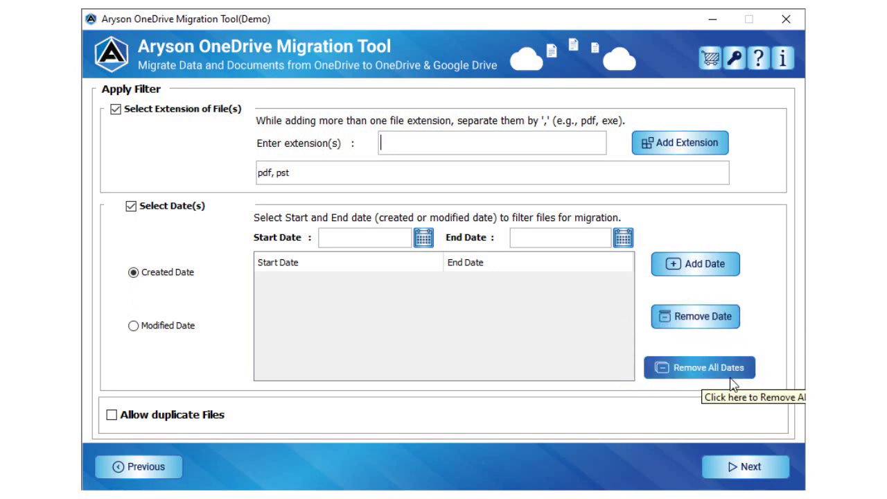
click(131, 206)
- Allow duplicate files in the migration and choose Google Drive as the destination drive
click(111, 415)
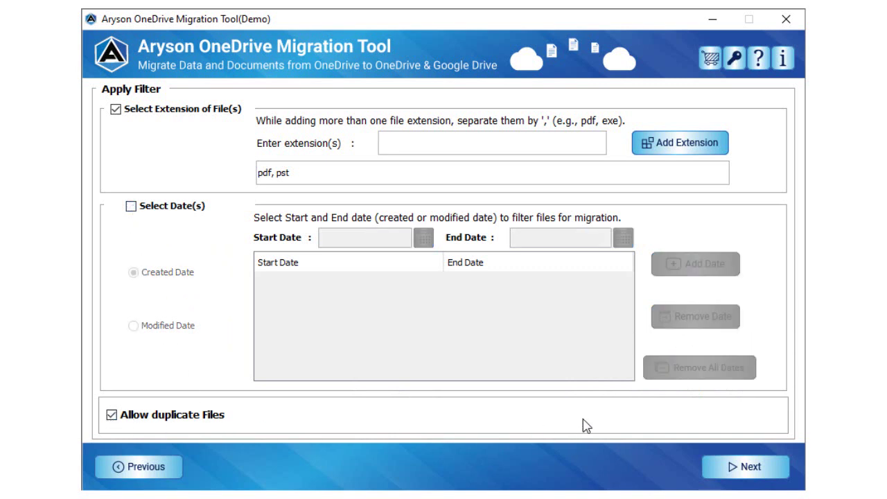
click(738, 466)
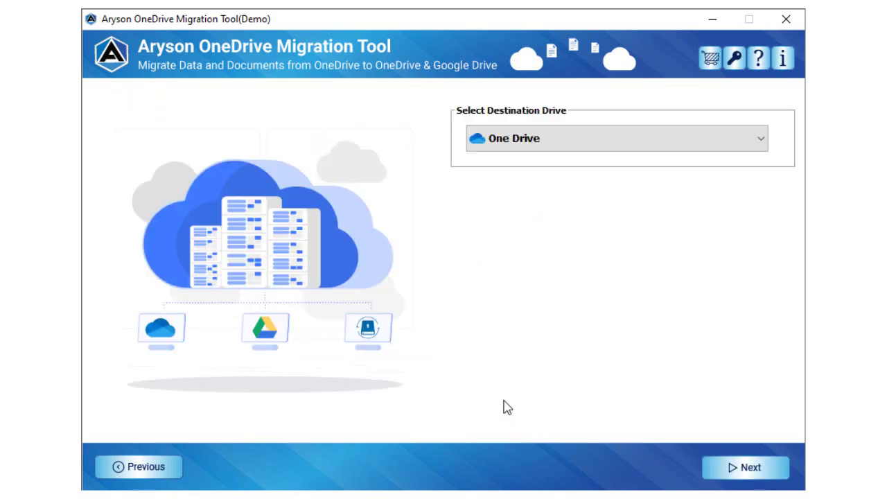
click(587, 143)
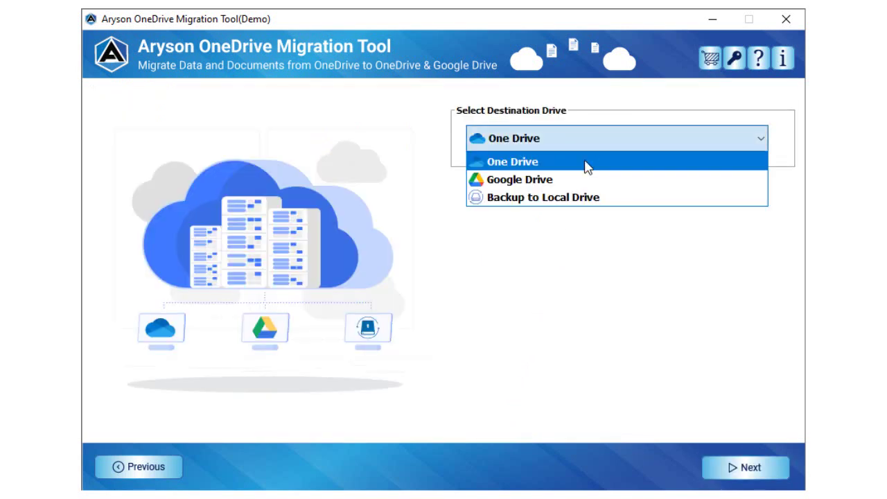
click(575, 182)
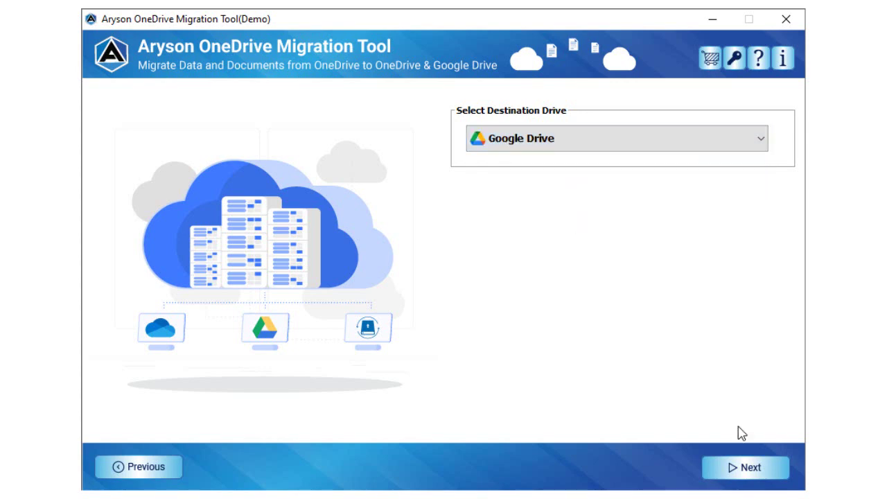
click(745, 466)
- Sign in with the listed Google account, grant Gmail Backup access to the Google Drive files, and return to the migration tool
click(525, 287)
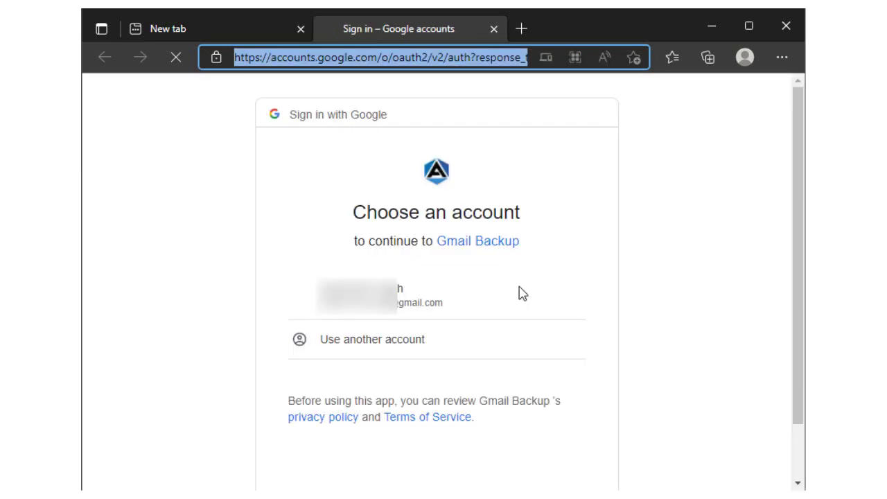
click(401, 312)
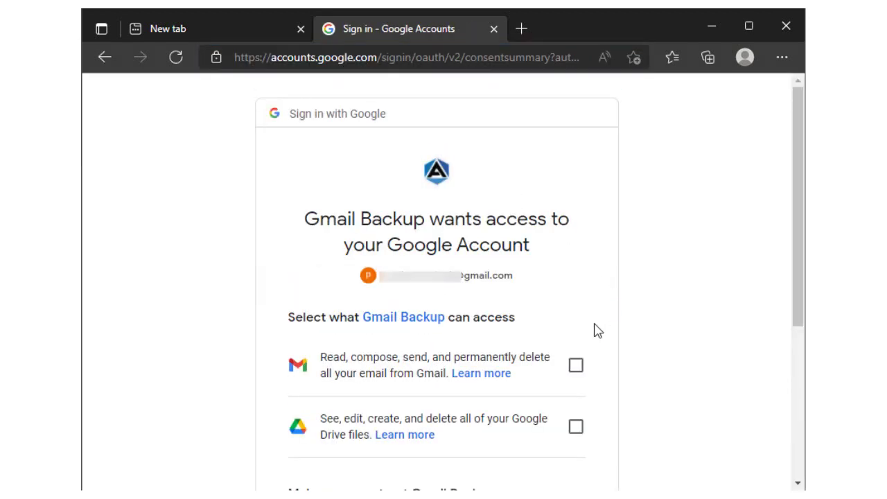
drag(794, 275, 776, 381)
scroll(511, 388, down, 3)
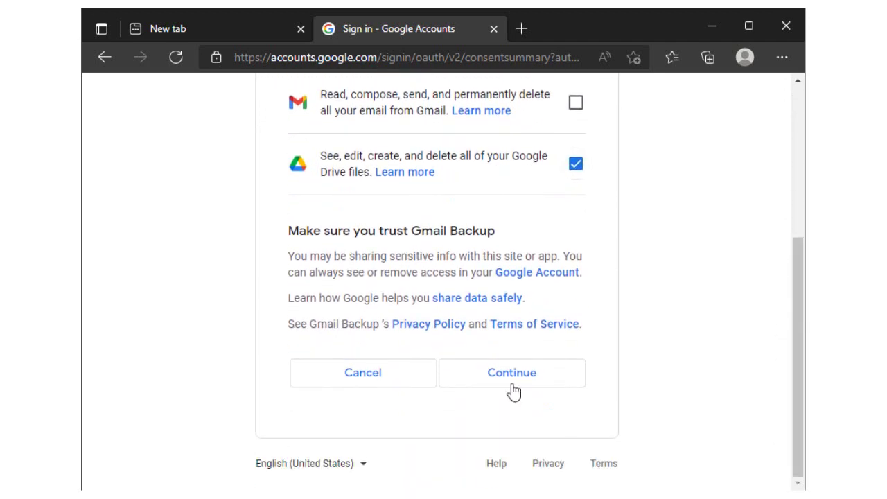
click(509, 380)
click(714, 27)
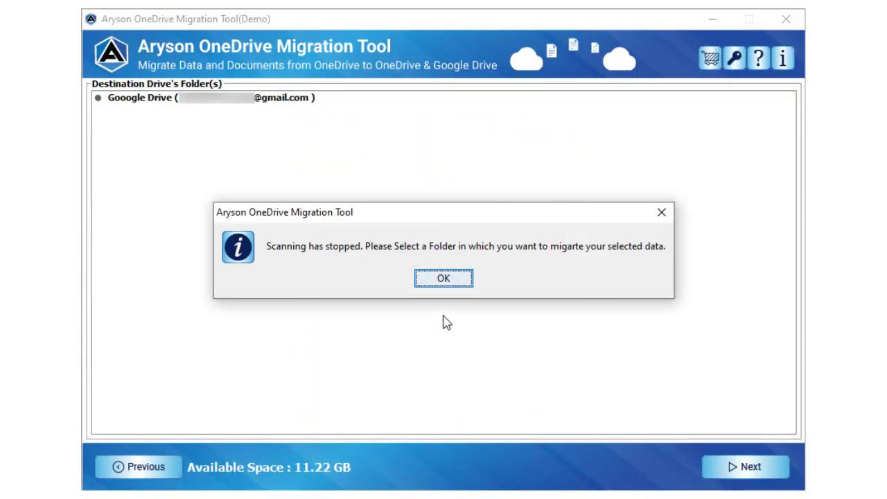
- Choose the TesterData folder as the destination and start the migration into a new folder named ArysonOneDriveMigration
click(443, 280)
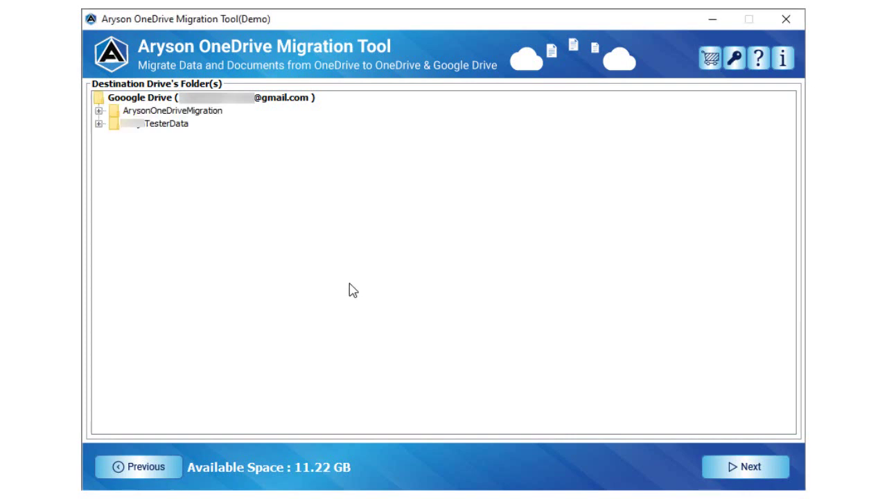
click(152, 125)
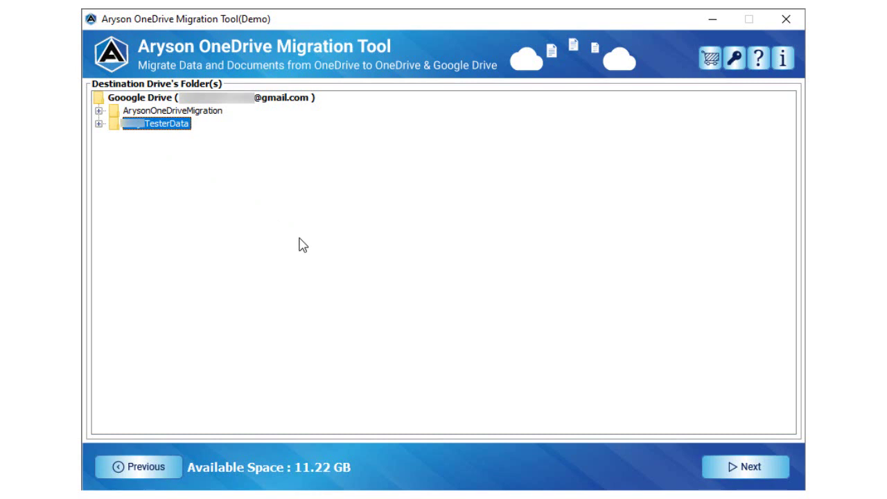
click(735, 468)
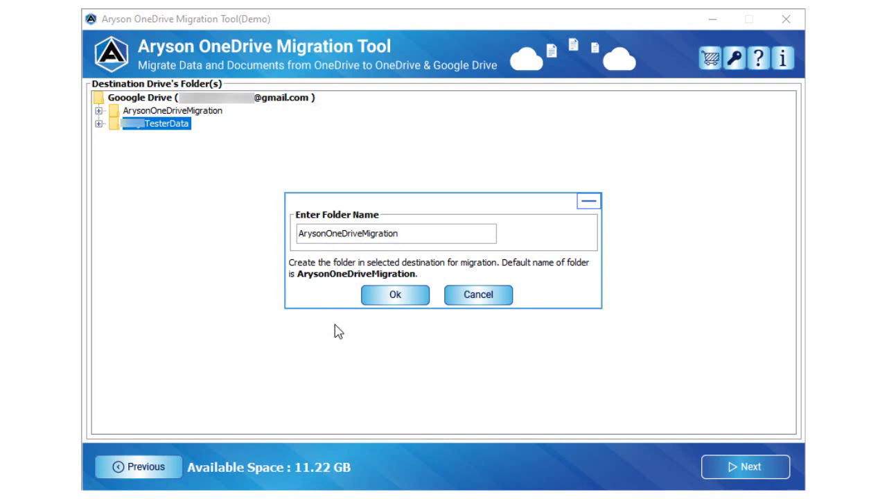
click(395, 299)
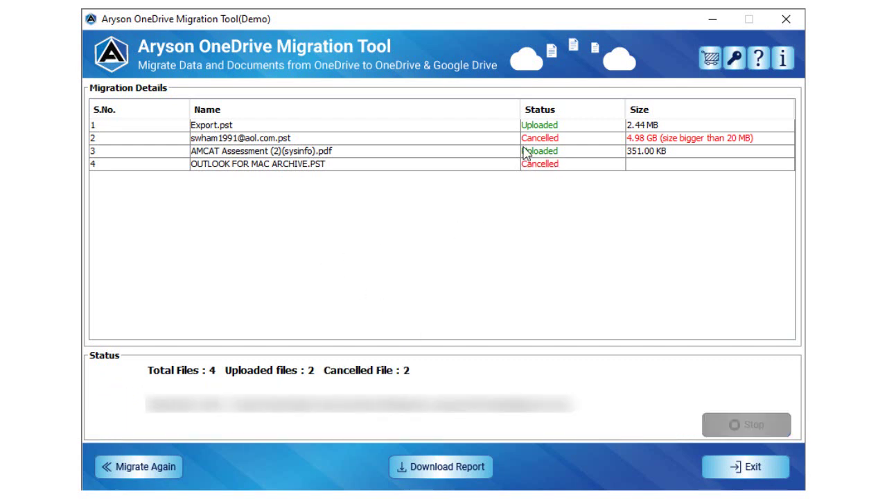
- Exit the migration tool from the completed migration's details page
click(144, 471)
click(724, 469)
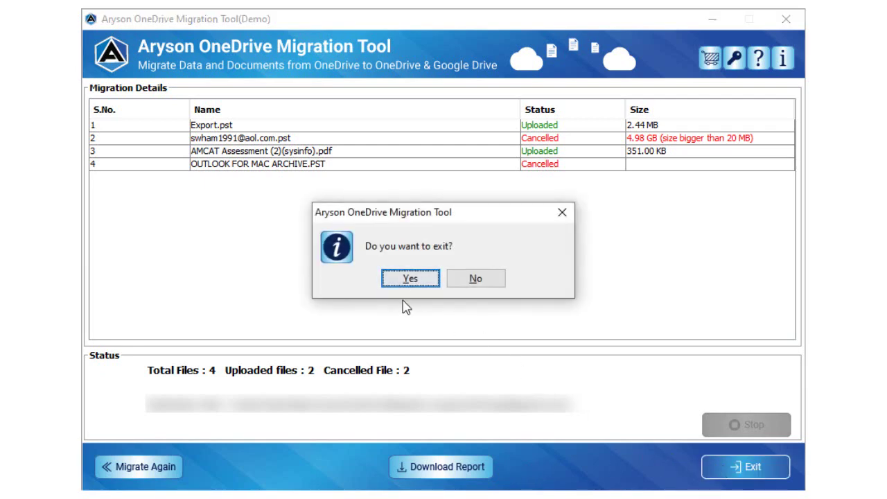